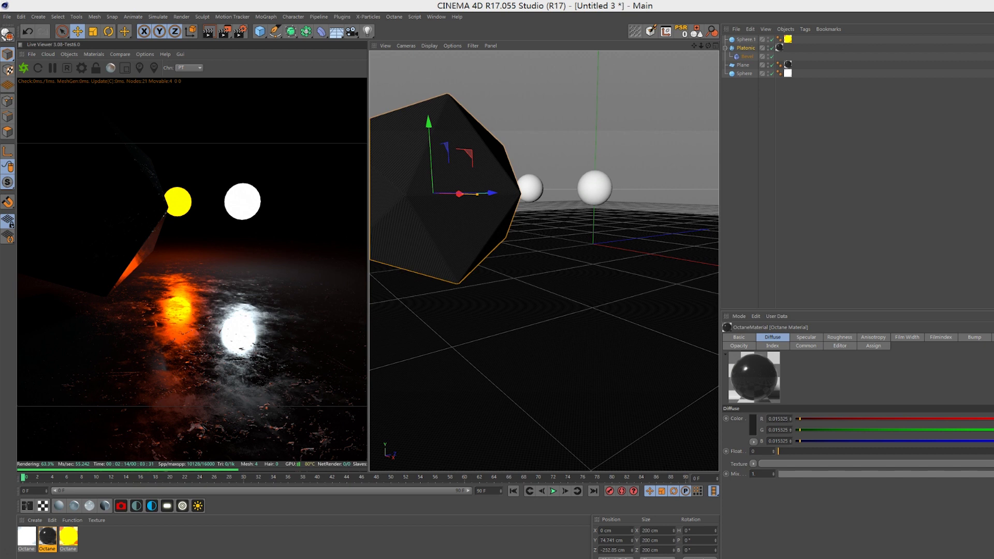
double_click(54, 539)
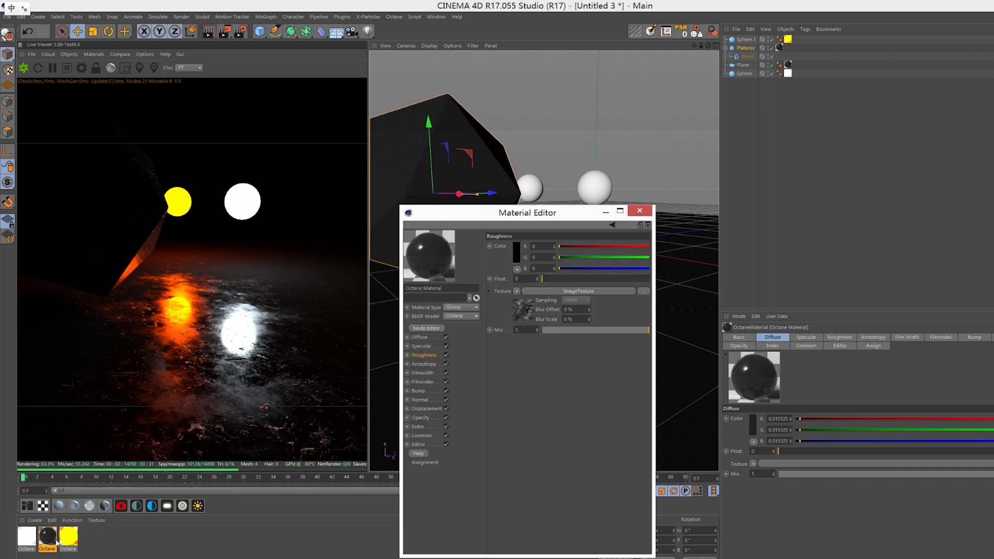
drag(574, 209, 630, 277)
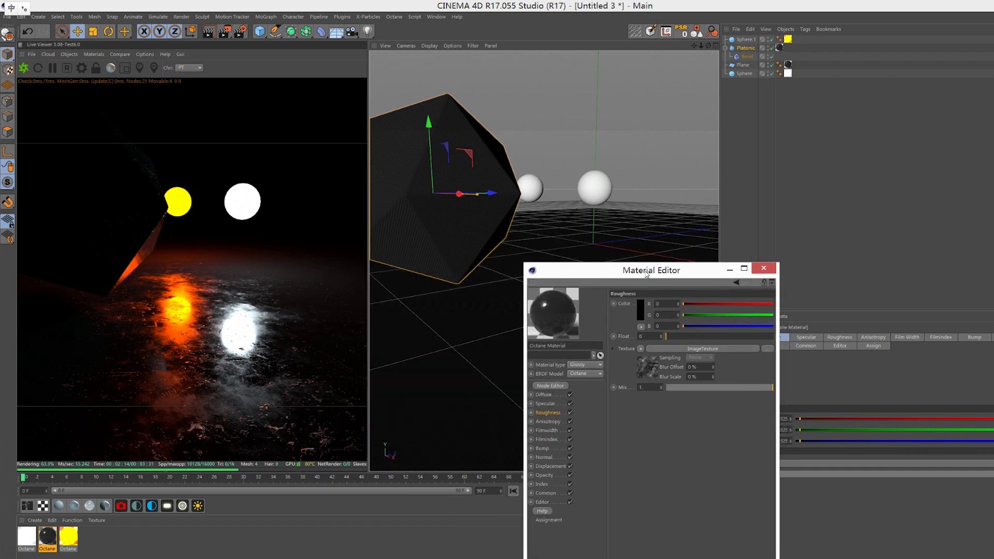
drag(651, 273, 772, 242)
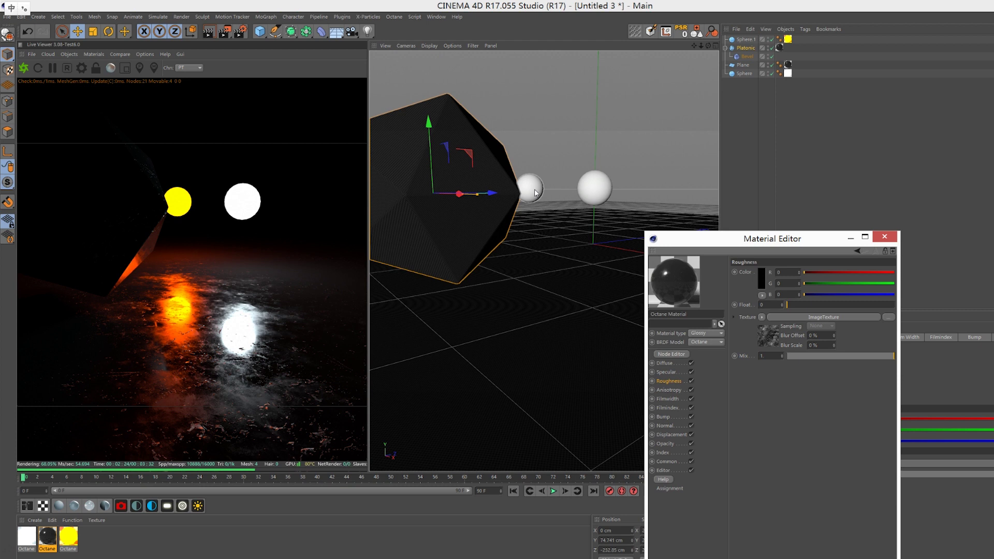
drag(713, 245, 600, 262)
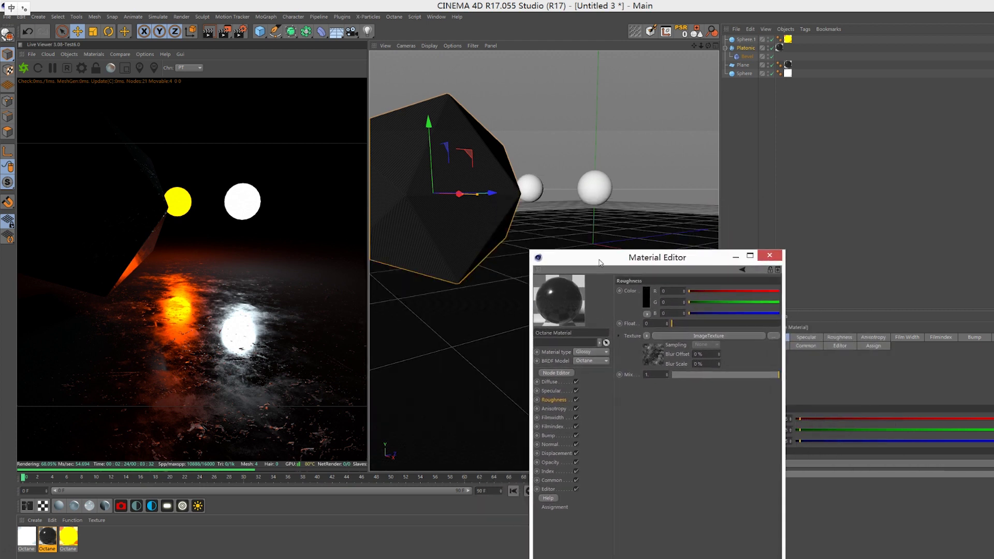
click(557, 391)
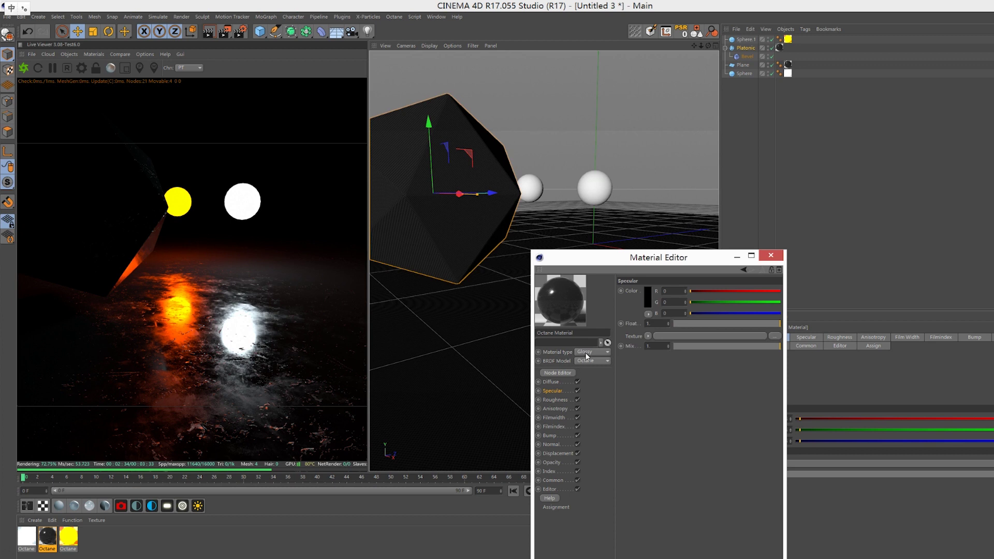
click(549, 383)
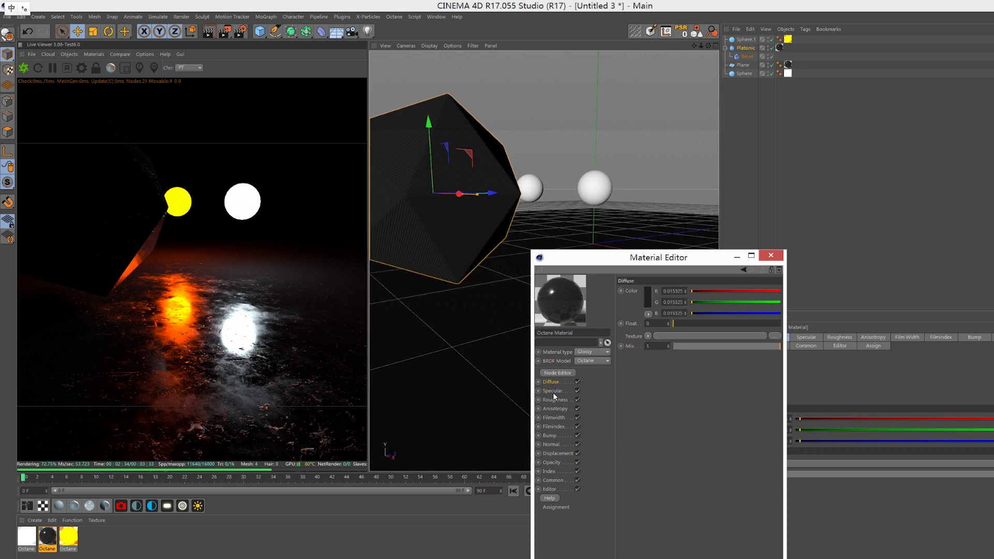
click(554, 400)
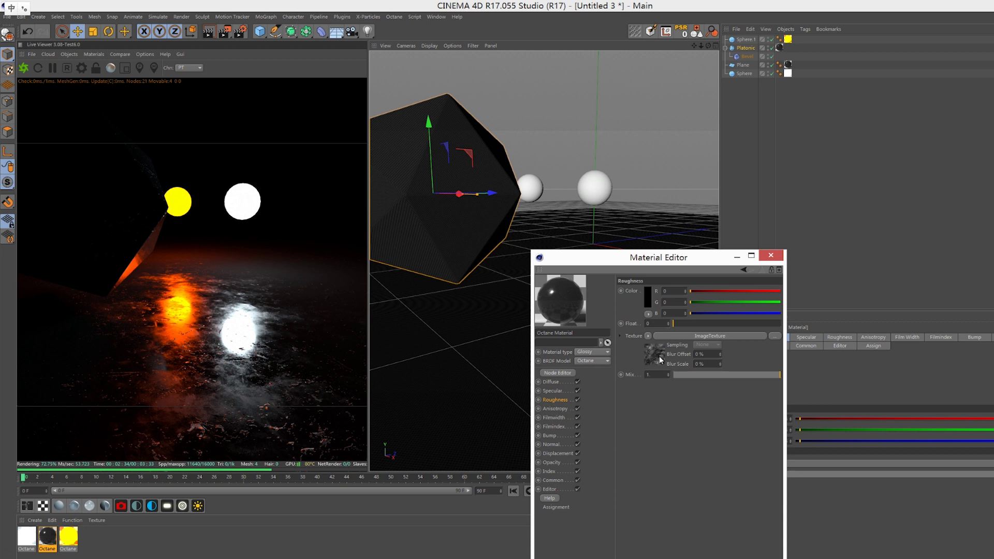
click(658, 357)
click(731, 300)
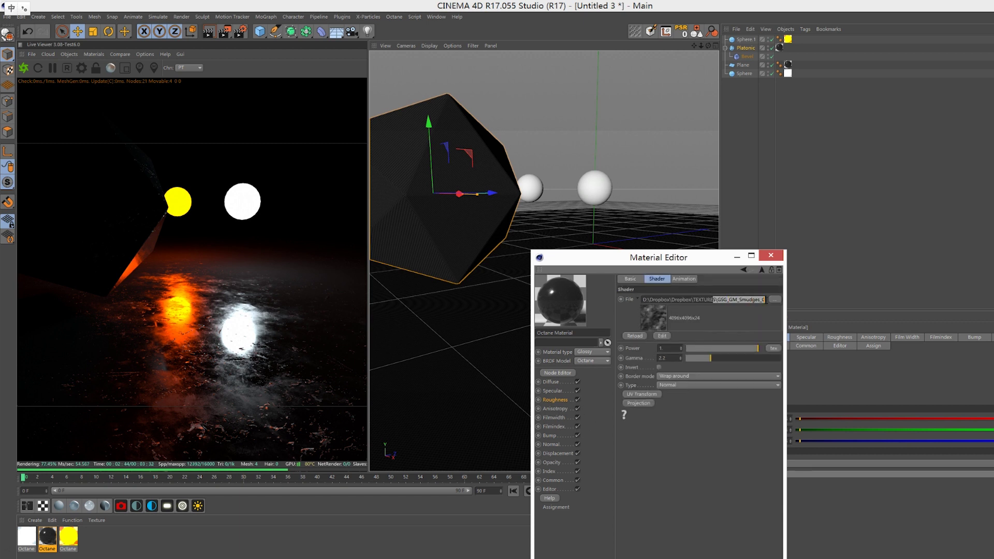
click(563, 408)
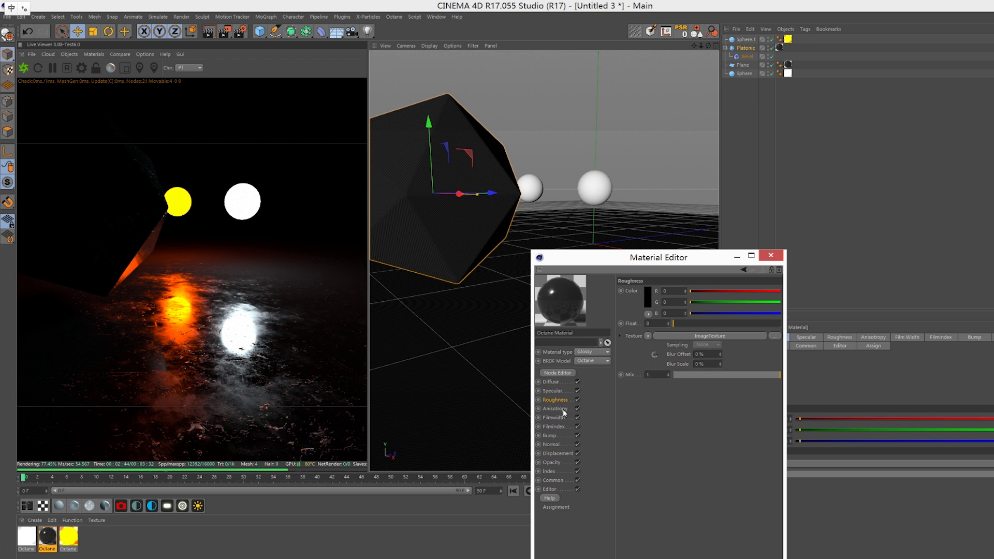
click(558, 436)
click(653, 316)
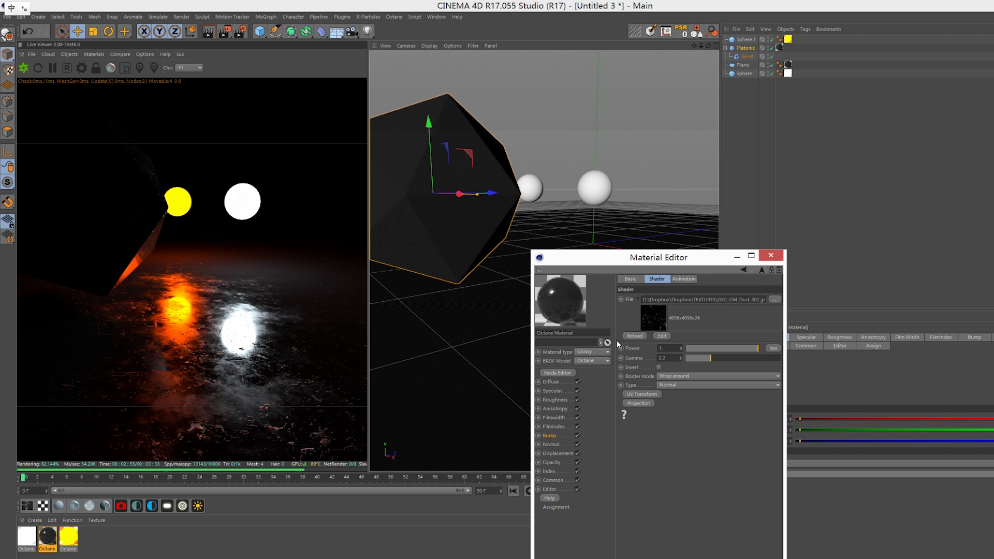
Return to the black material's Roughness channel settings in the Material Editor
click(568, 400)
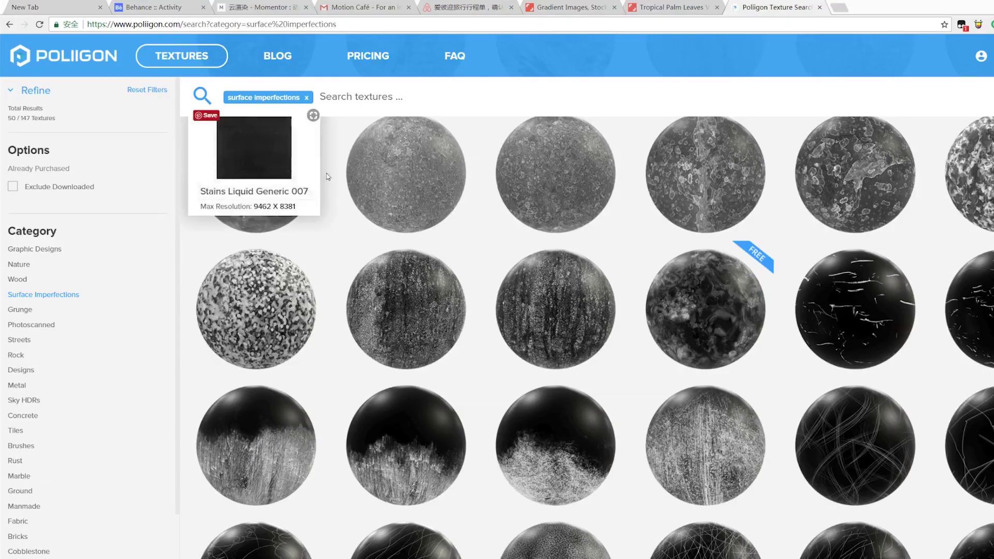
scroll(332, 254, up, 3)
mouse_move(181, 55)
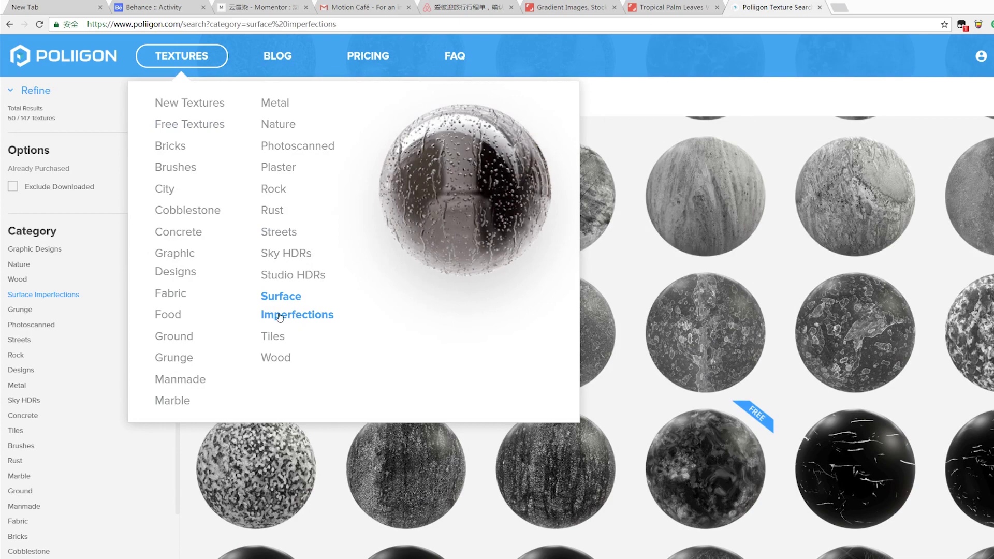
scroll(839, 259, down, 3)
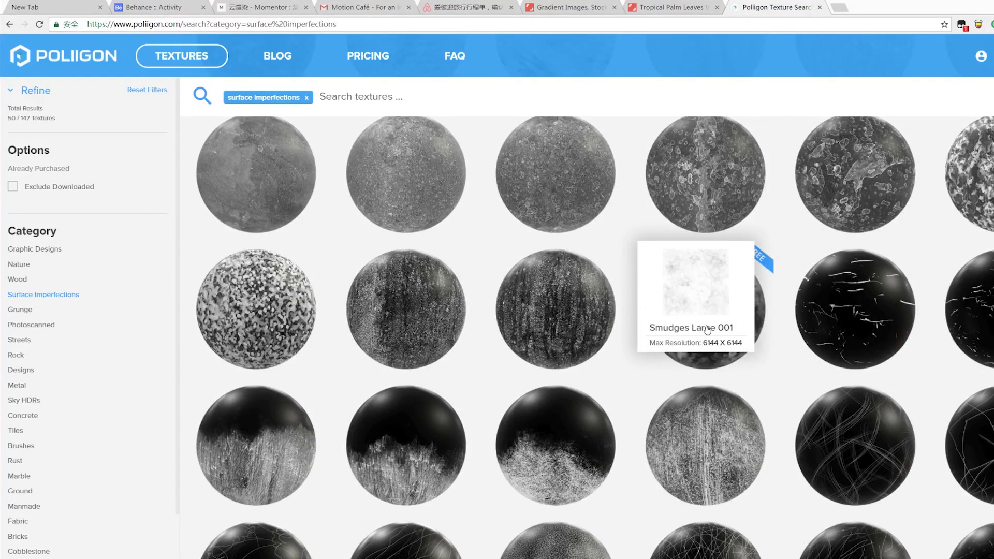
scroll(709, 331, down, 1)
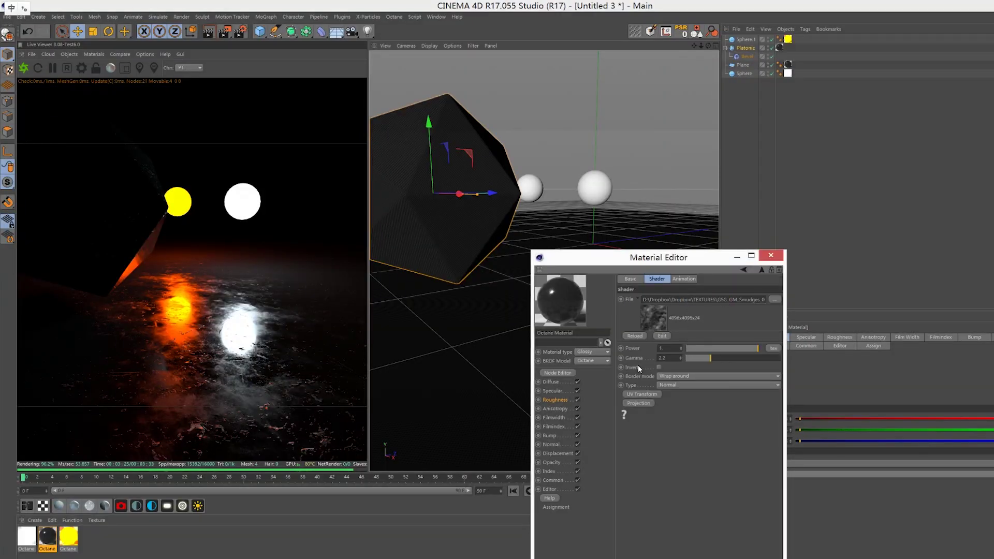
click(555, 400)
Browse Poliigon's Surface Imperfections textures, such as Smudges Large 001, in Chrome
key(alt+Tab)
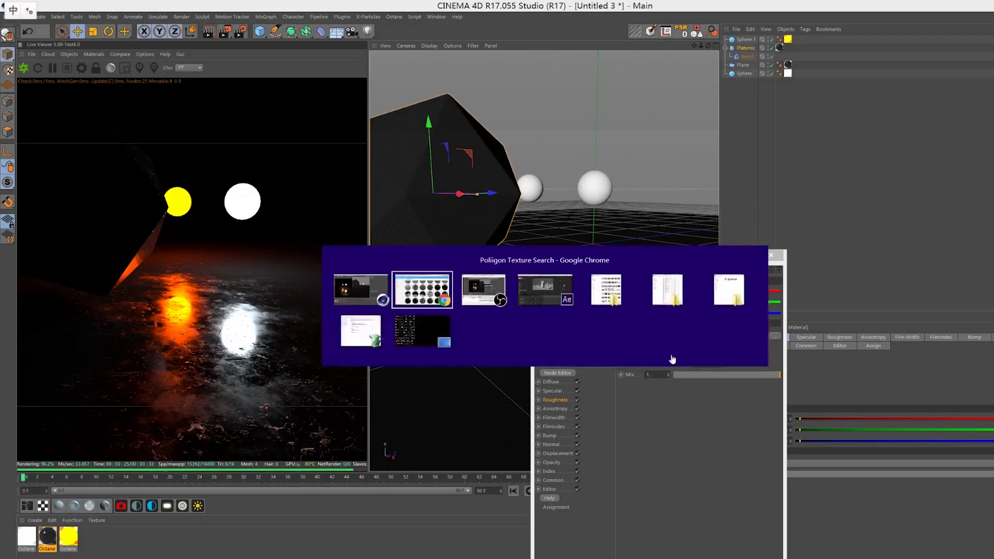
scroll(761, 260, up, 2)
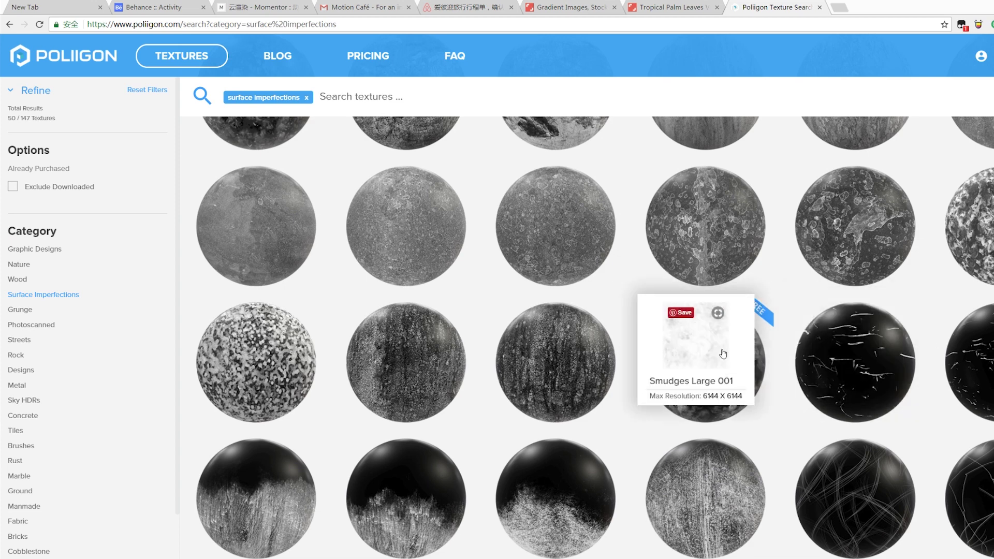
scroll(673, 344, down, 10)
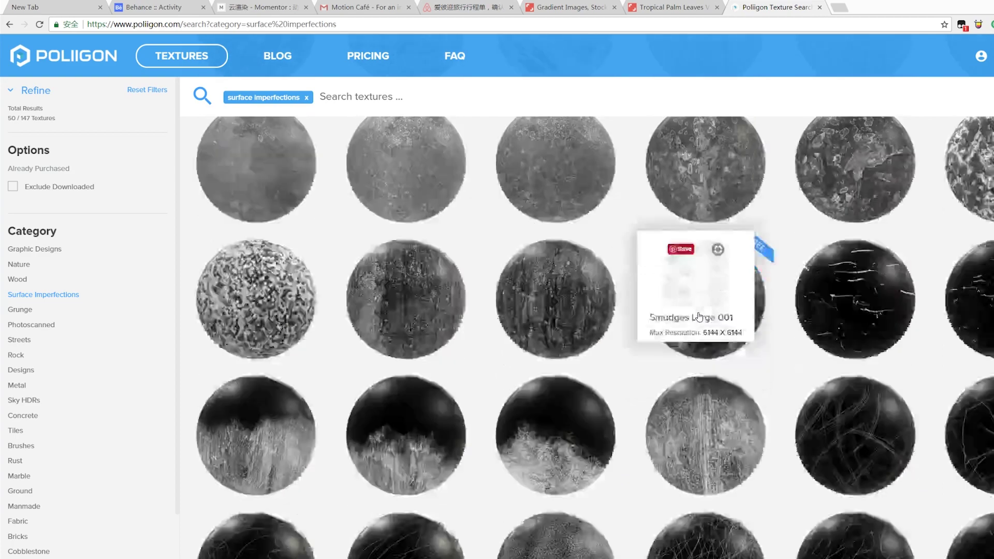
scroll(795, 456, up, 10)
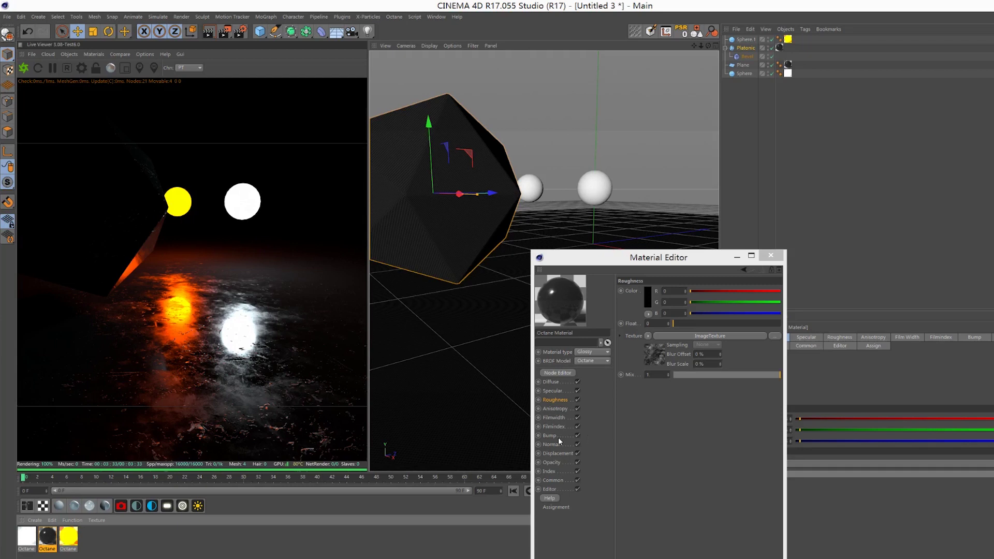
click(550, 435)
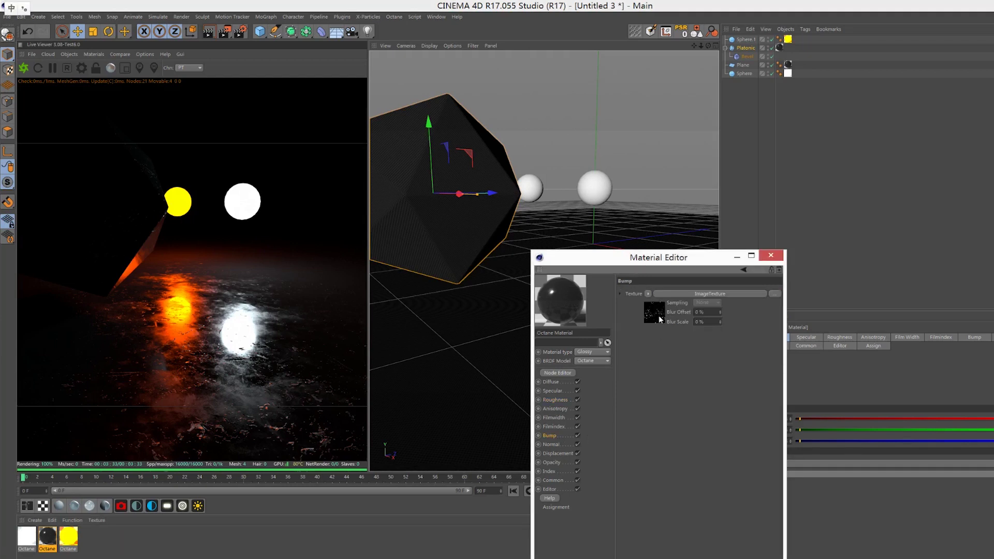
click(658, 315)
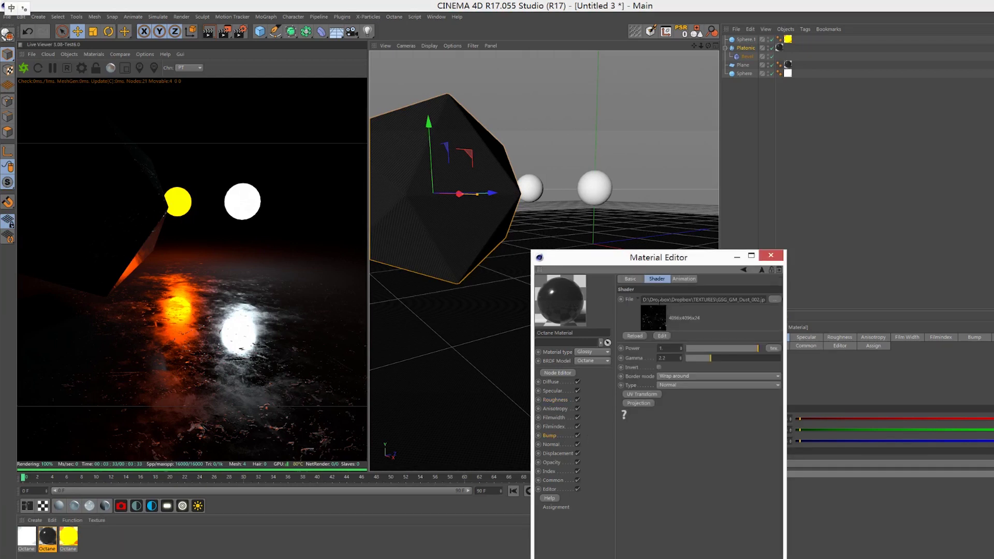
key(alt+Tab)
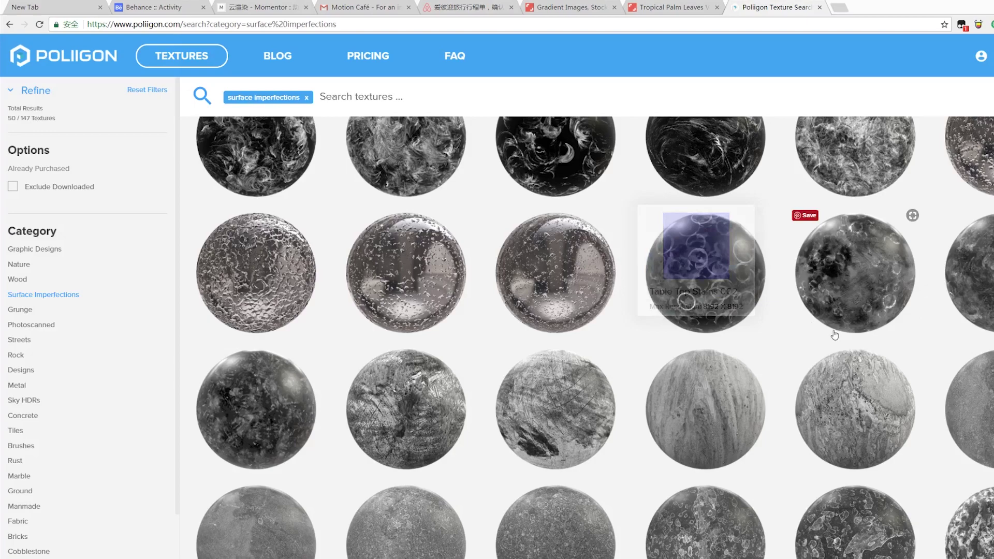
scroll(807, 328, down, 1)
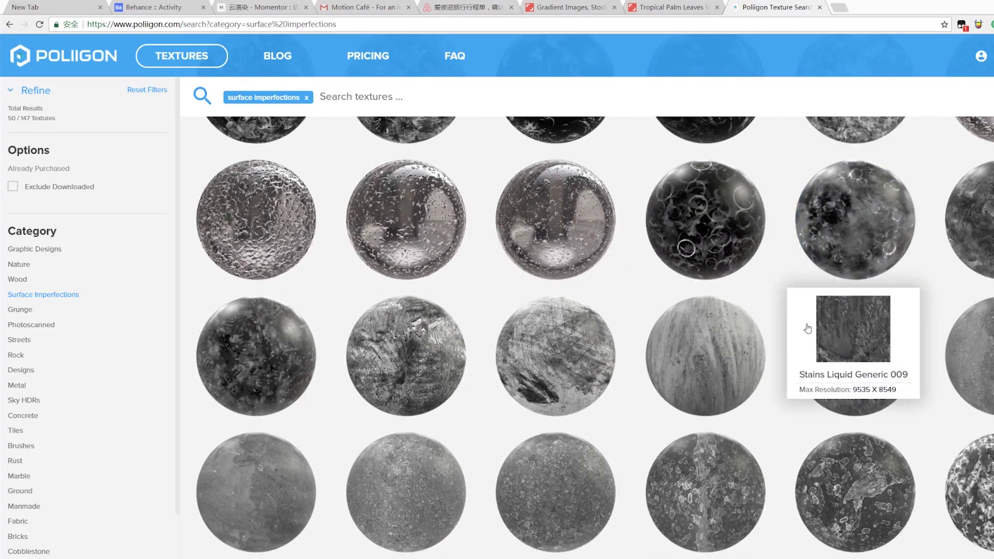
scroll(807, 328, down, 6)
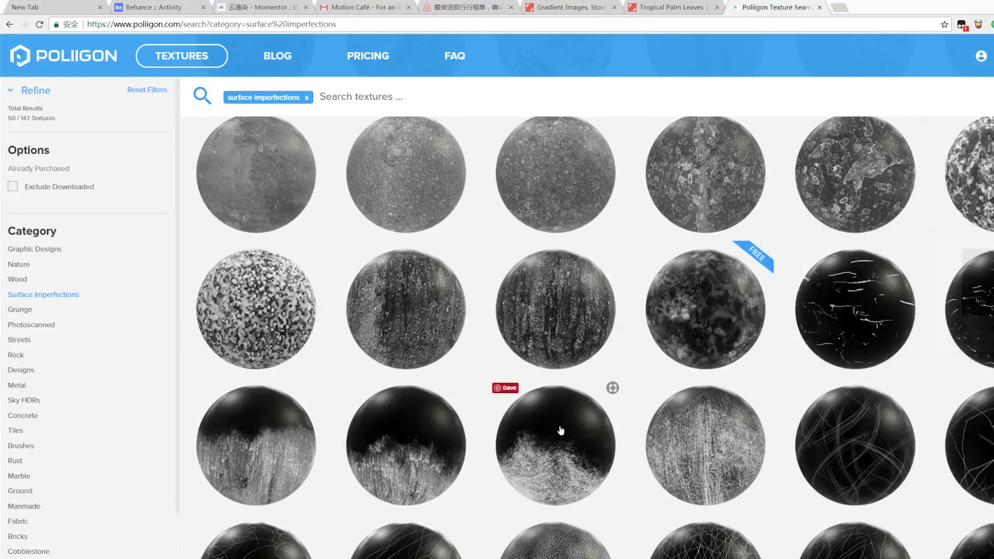
scroll(623, 434, down, 7)
scroll(627, 435, up, 3)
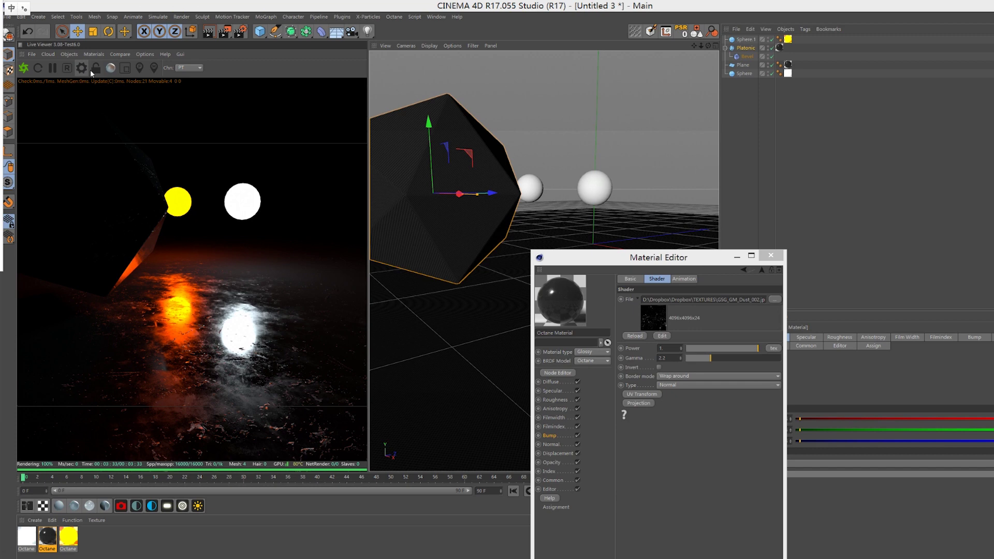
Set the Octane render kernel to Pathtracing and minimize the Octane Settings window
click(601, 156)
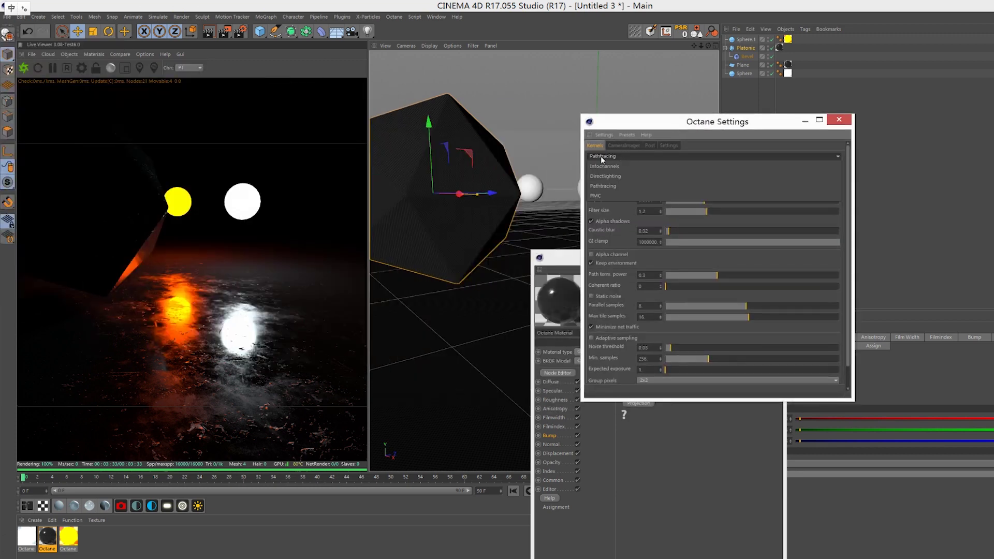
click(602, 186)
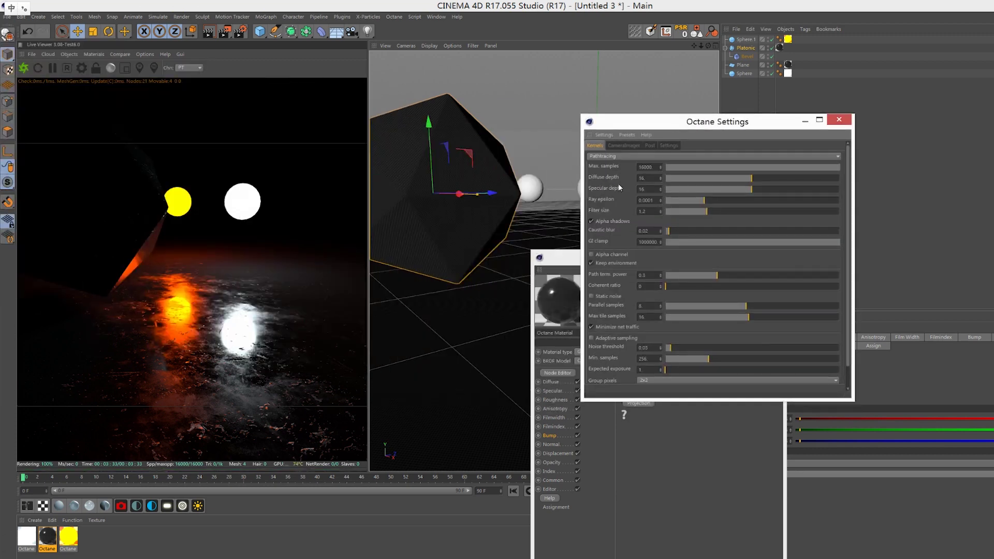
click(803, 121)
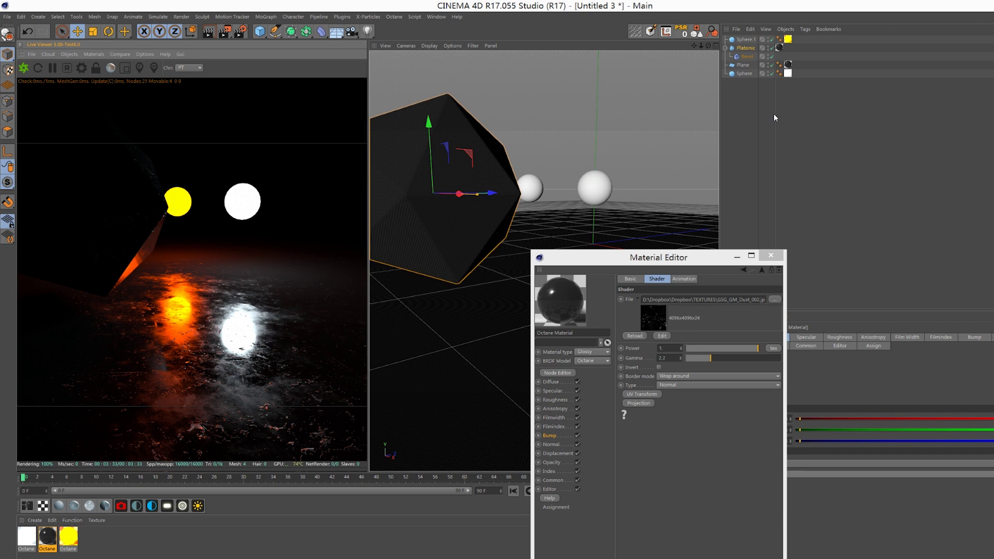
Move the material editor aside and add a new camera to the scene
drag(569, 258, 769, 306)
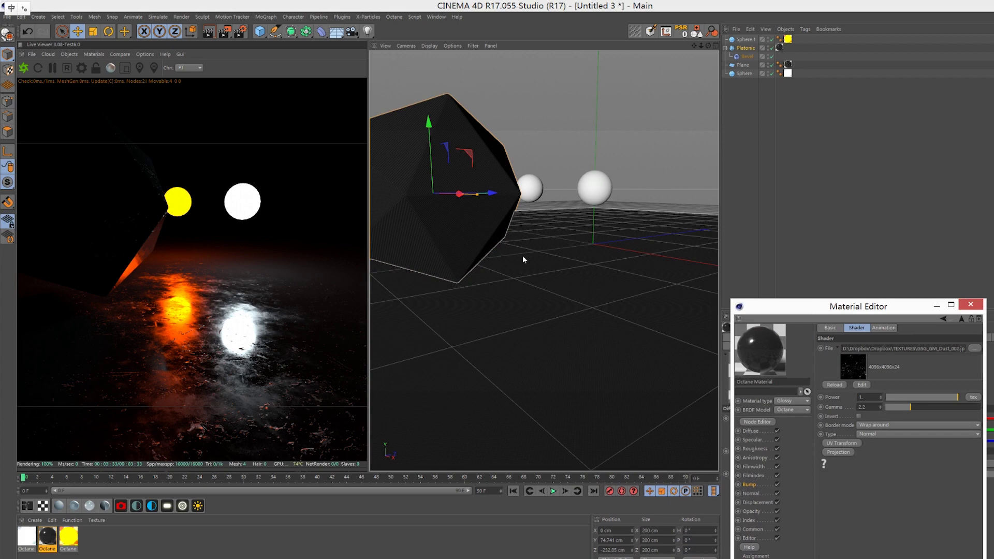
alt+drag(523, 256, 553, 262)
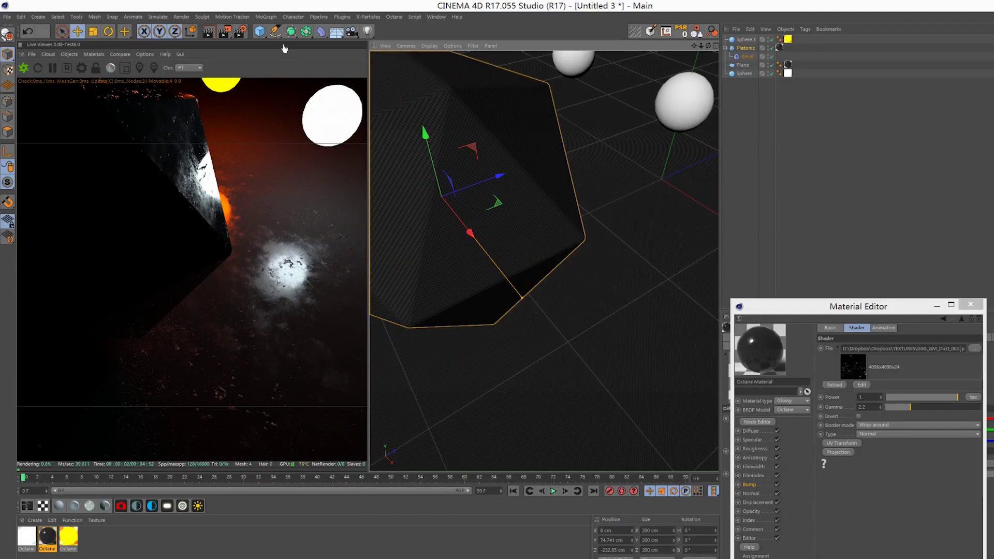
click(351, 32)
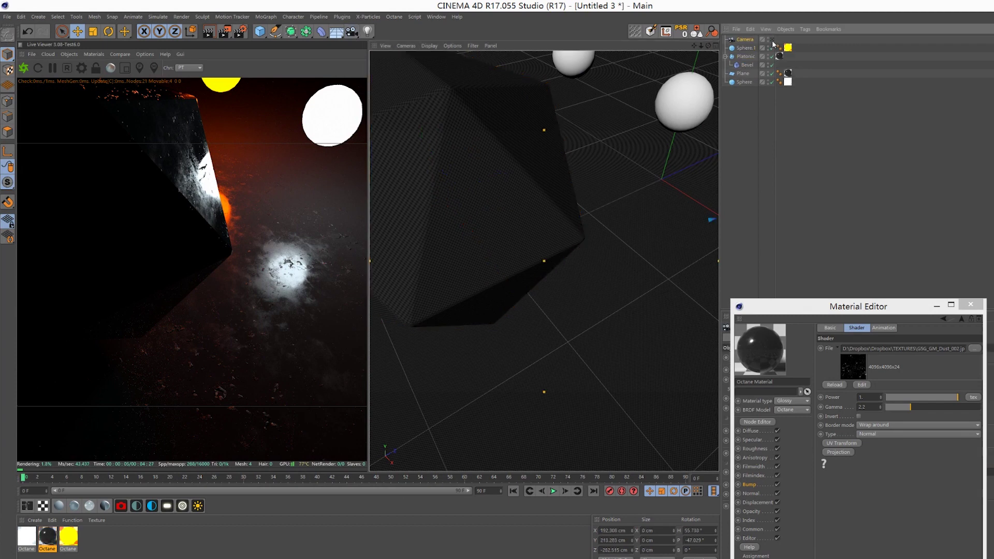
click(936, 305)
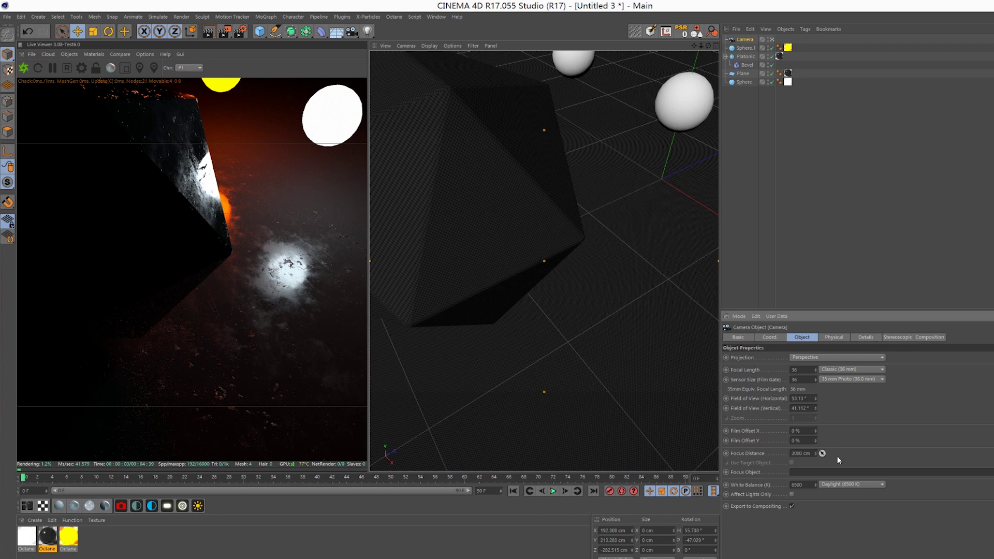
Add a C4doctane OctaneCameraTag to the new camera
drag(822, 453, 561, 173)
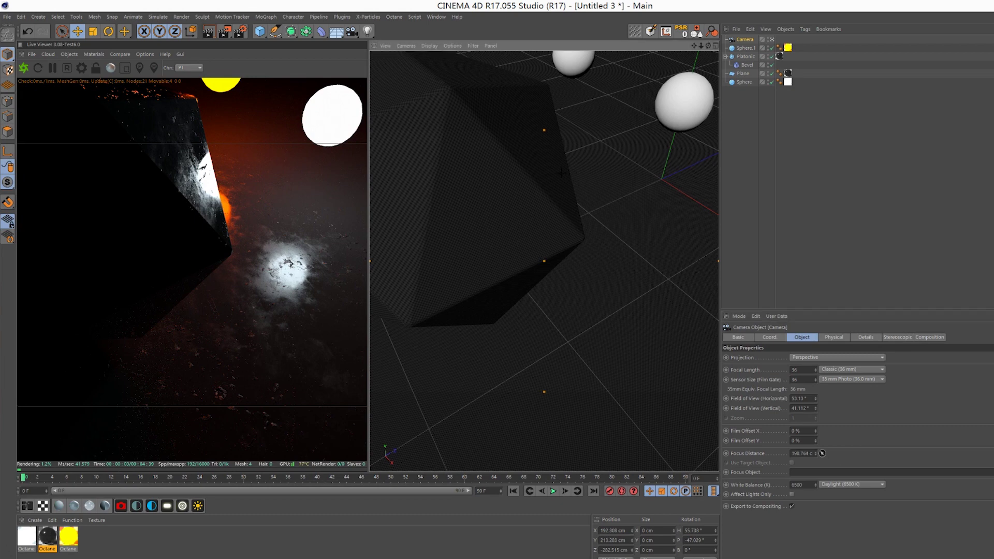
right_click(746, 39)
mouse_move(782, 54)
click(886, 93)
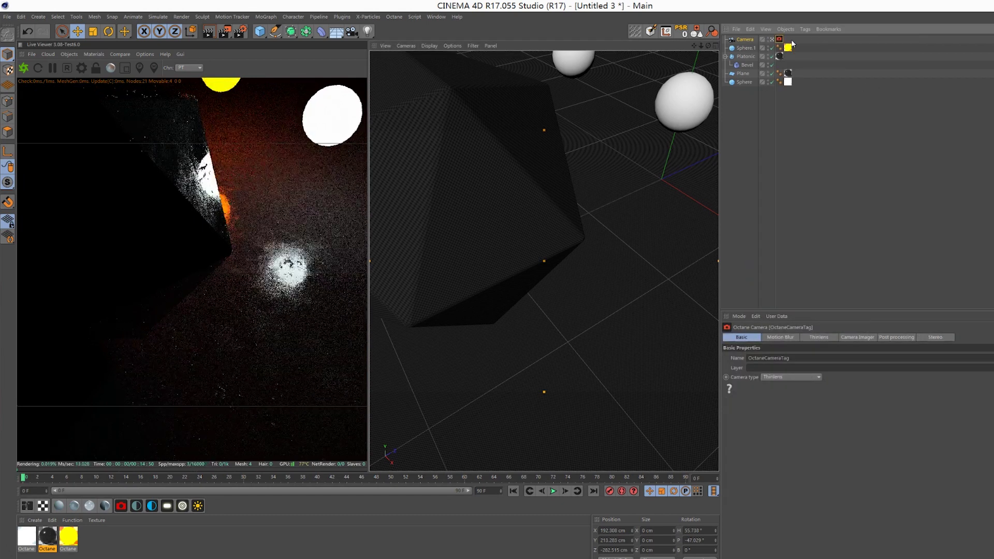
Set the thin-lens Aperture to 10 cm for depth of field
click(817, 337)
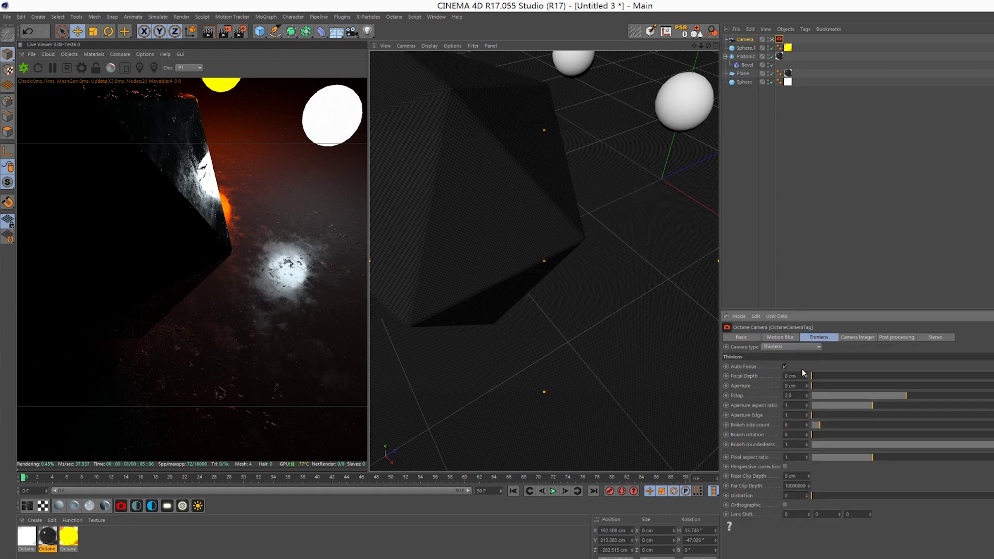
drag(819, 387, 983, 386)
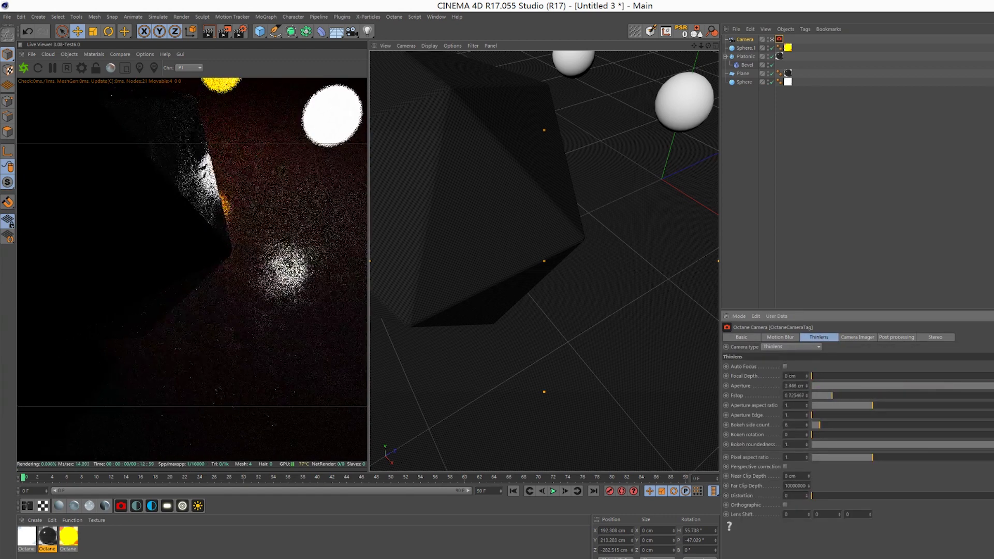
click(793, 386)
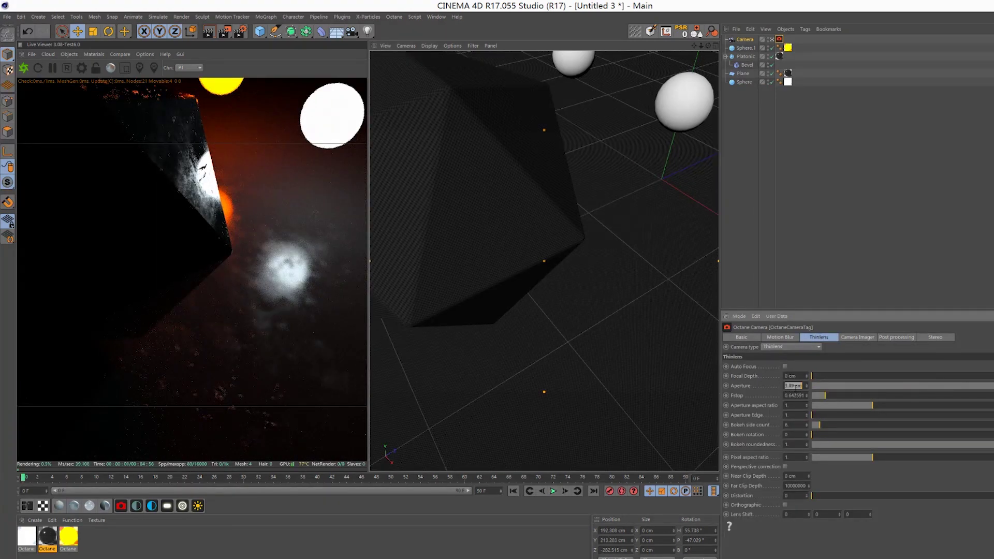
text(10)
key(Return)
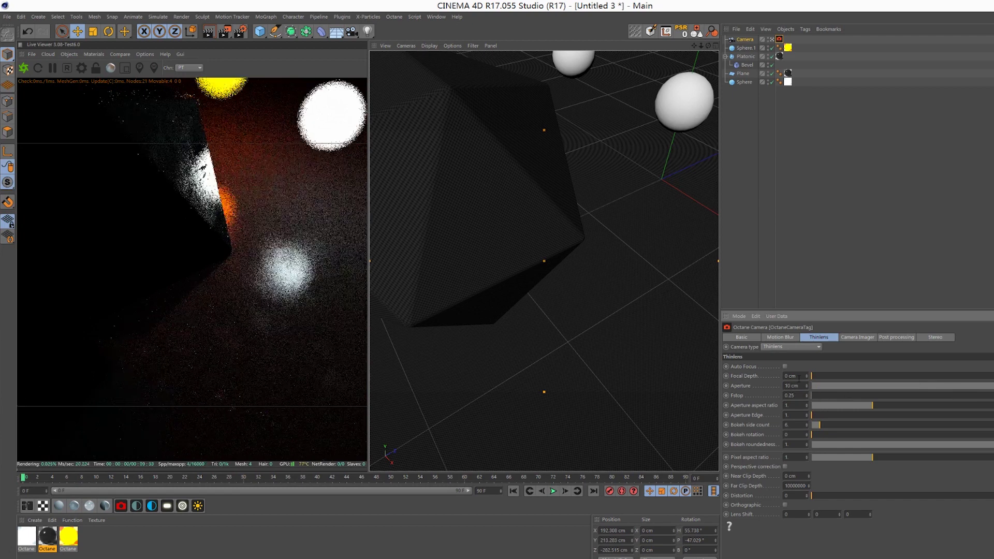
alt+right_drag(674, 316, 473, 267)
alt+drag(473, 268, 547, 198)
alt+middle_drag(547, 197, 548, 223)
Pick the platonic solid as the camera's focus distance, about 240.854 cm
click(744, 39)
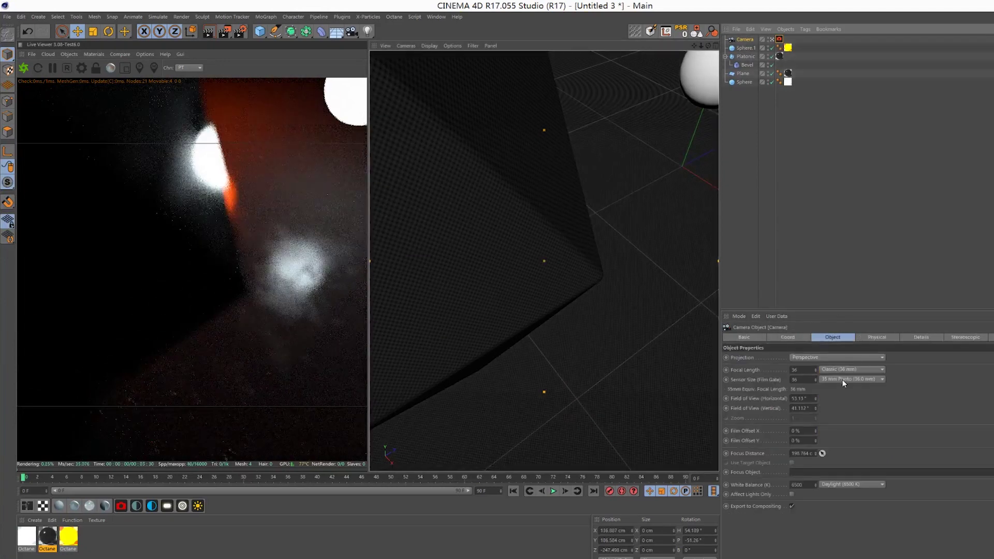
click(821, 453)
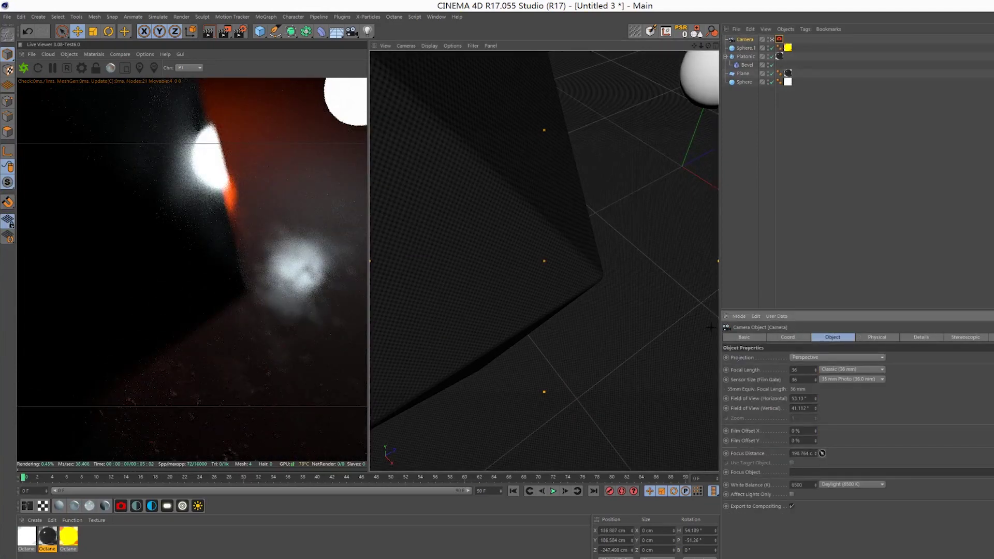
click(565, 297)
alt+right_drag(560, 304, 716, 107)
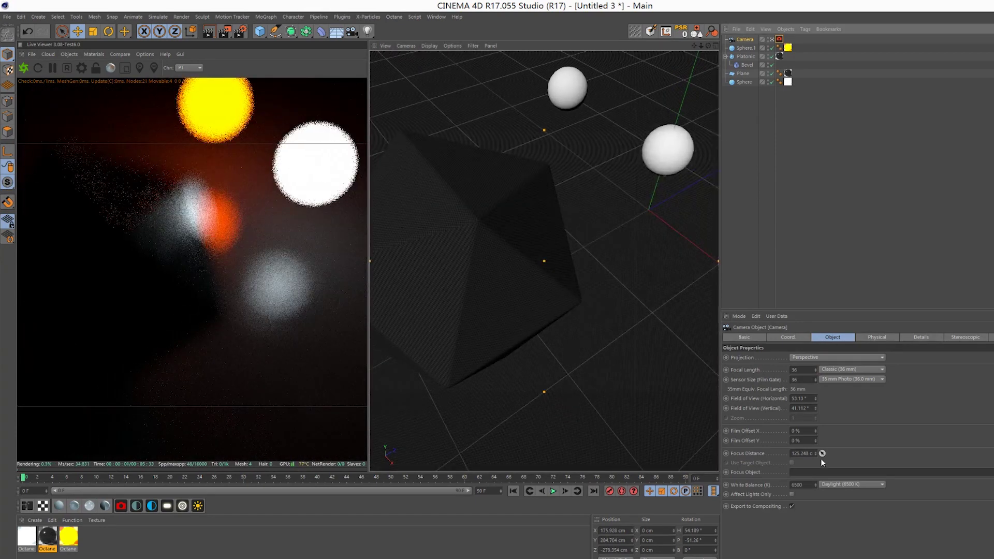
click(552, 222)
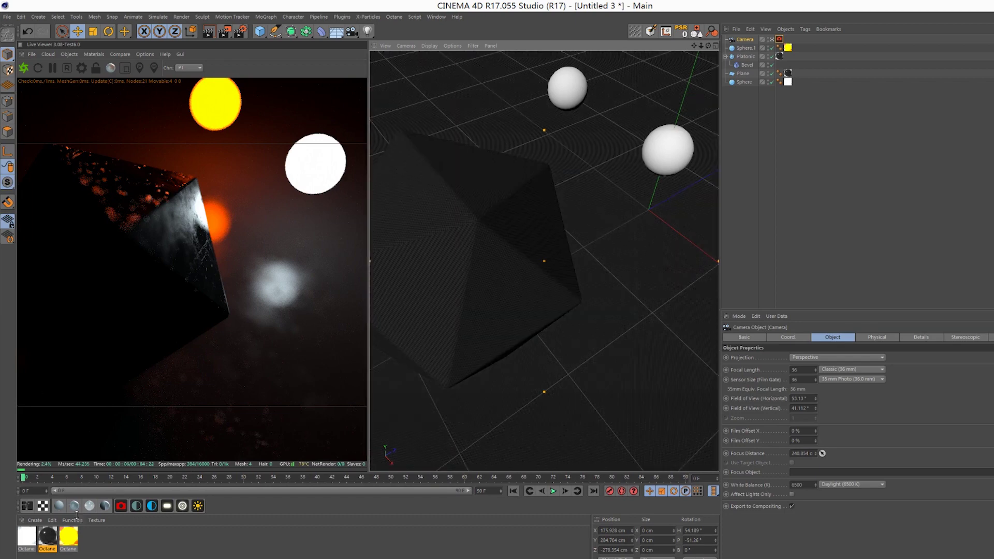
Open the black glossy Octane material and show its Bump channel with the ImageTexture
double_click(47, 537)
drag(828, 306, 556, 127)
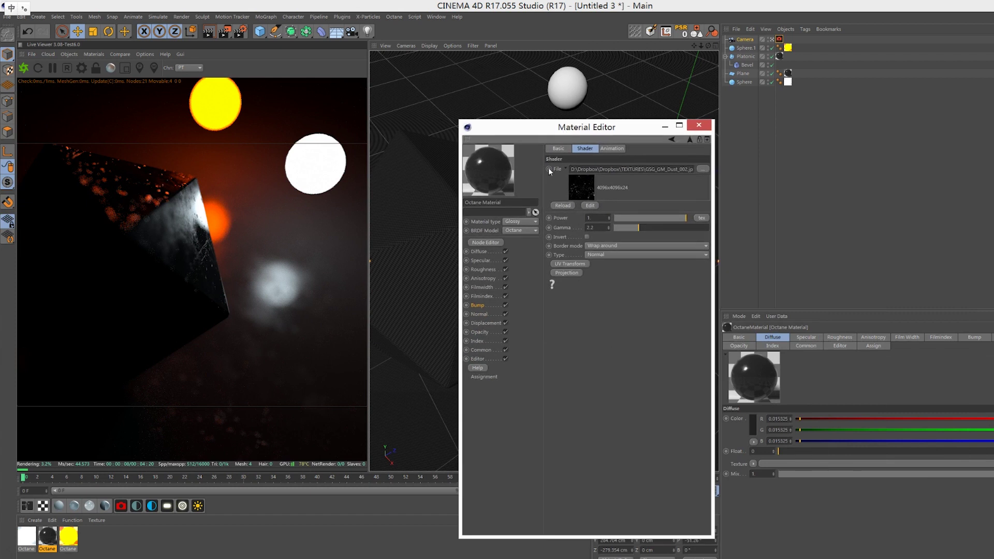
click(484, 269)
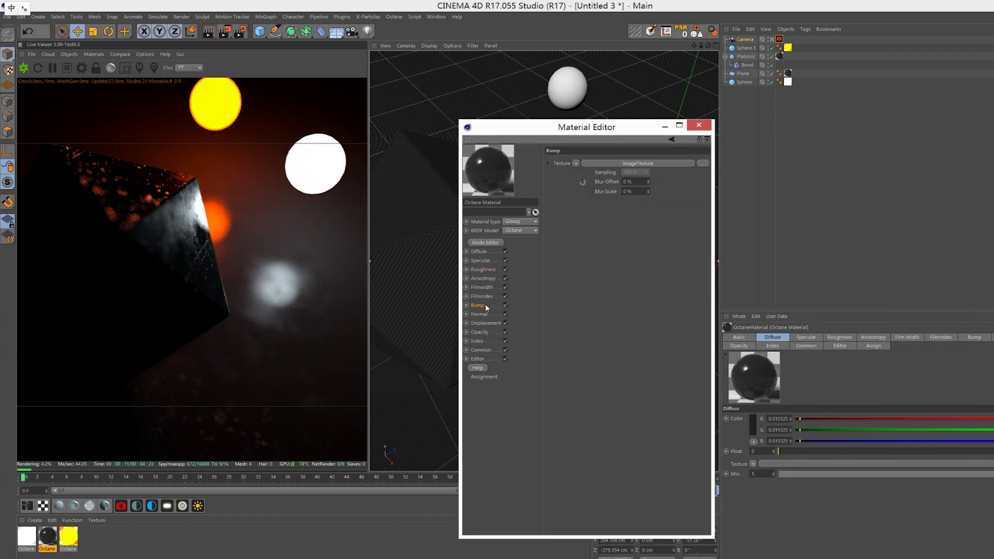